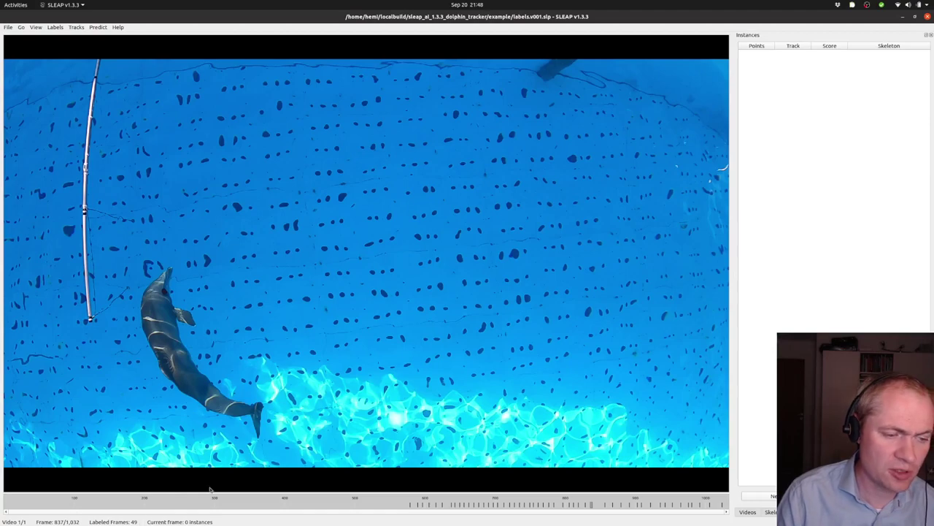
# Step: Jump forward through the next three labelled frames, from 837 toward 903
pyautogui.hotkey('alt', 'Right')
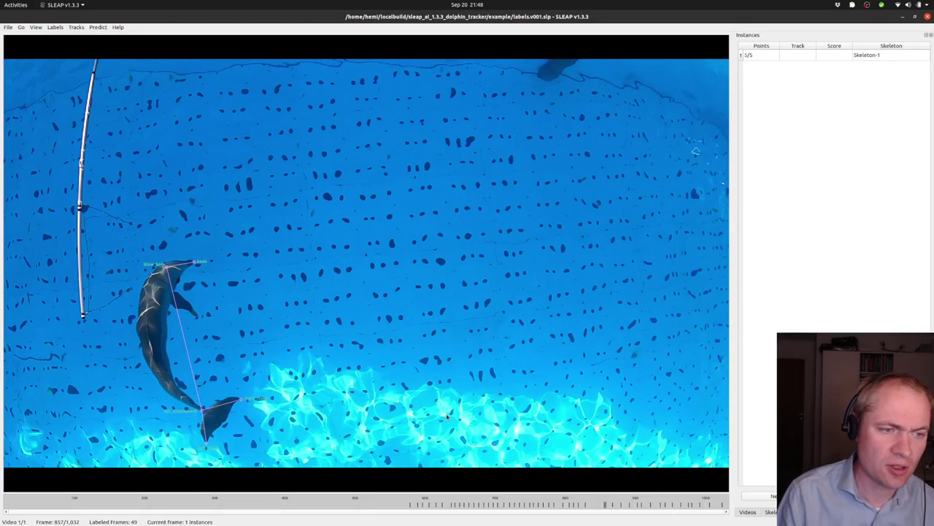
pyautogui.hotkey('alt', 'Right')
pyautogui.hotkey('alt', 'Right')
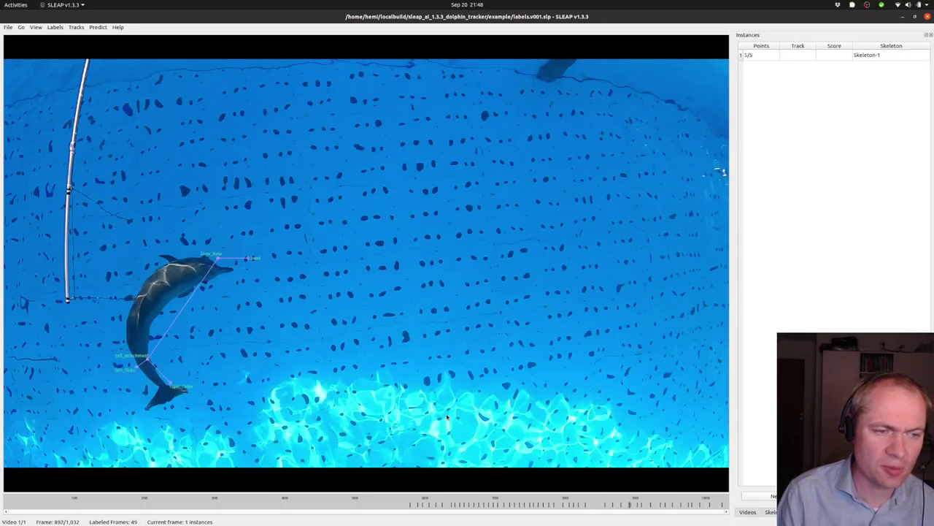
pyautogui.hotkey('alt', 'Right')
pyautogui.hotkey('alt', 'Right')
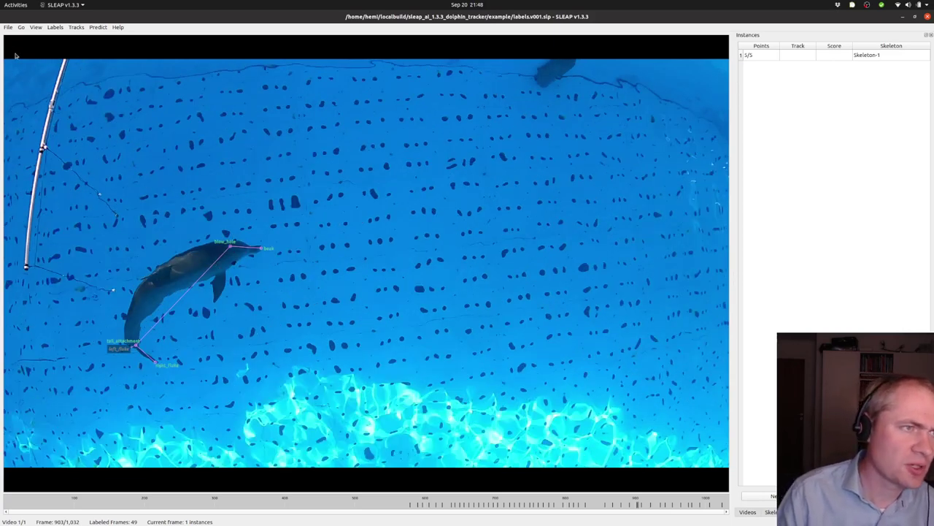
# Step: Save the project as labels.v001.slp, confirming replacement of the existing file
pyautogui.click(8, 29)
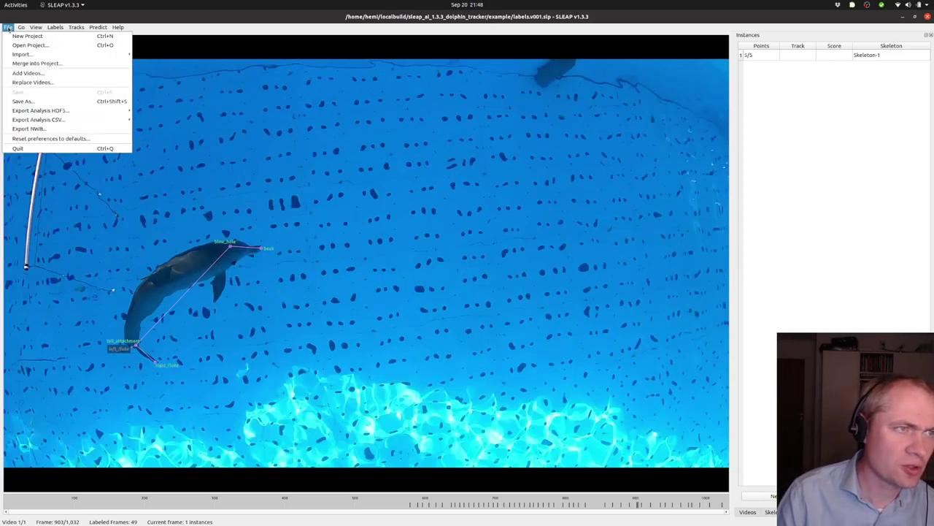
pyautogui.click(32, 102)
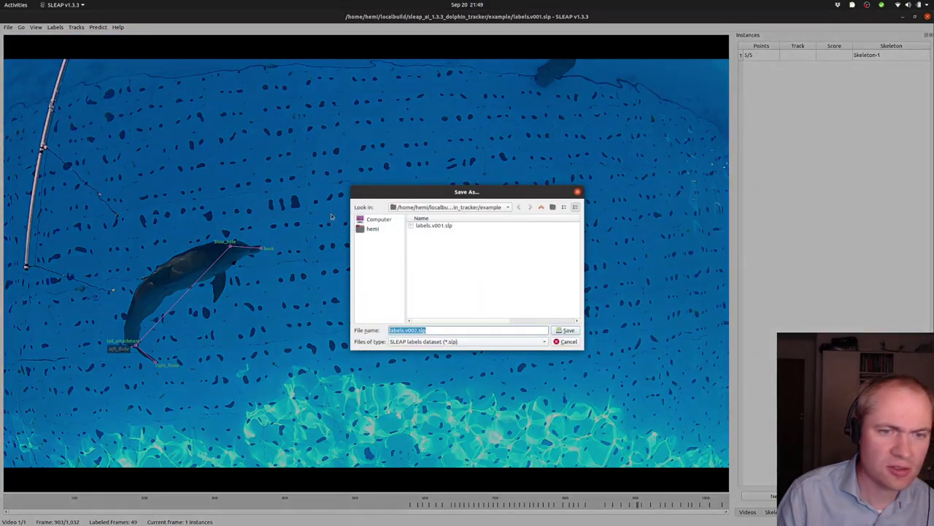
pyautogui.click(432, 227)
pyautogui.click(567, 332)
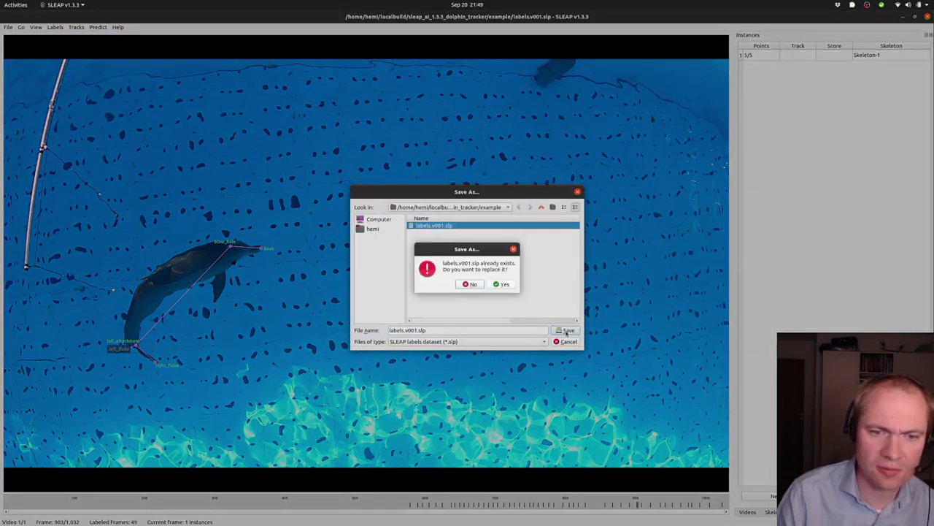
pyautogui.click(502, 286)
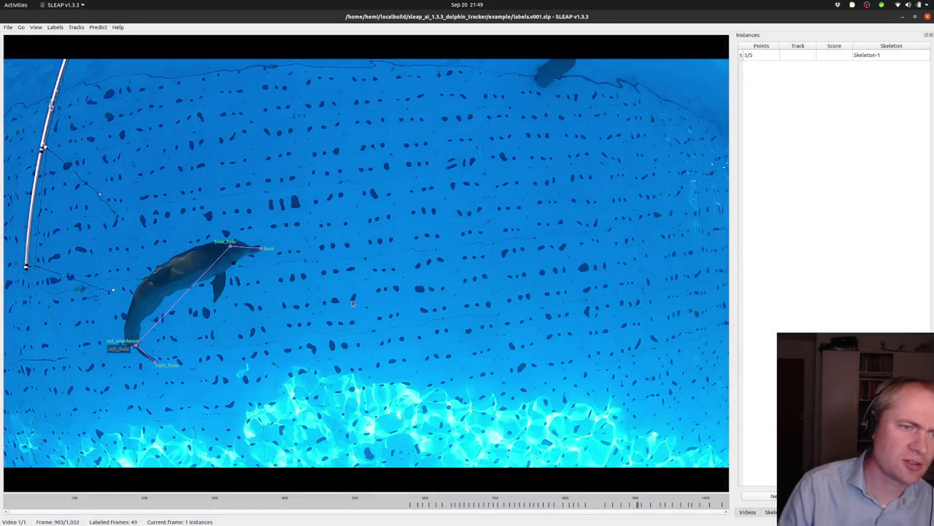
# Step: Open Run Training and set the Training/Inference Pipeline Type to single animal
pyautogui.click(99, 29)
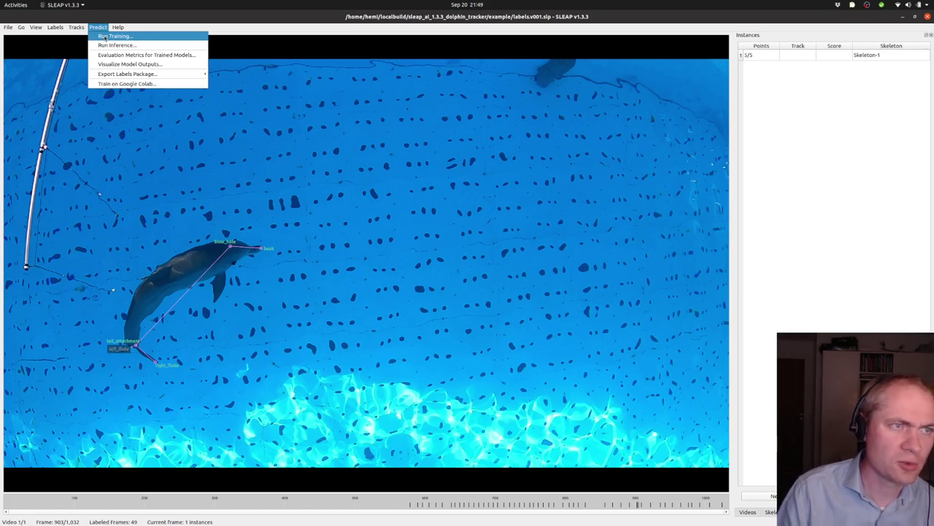
pyautogui.click(125, 38)
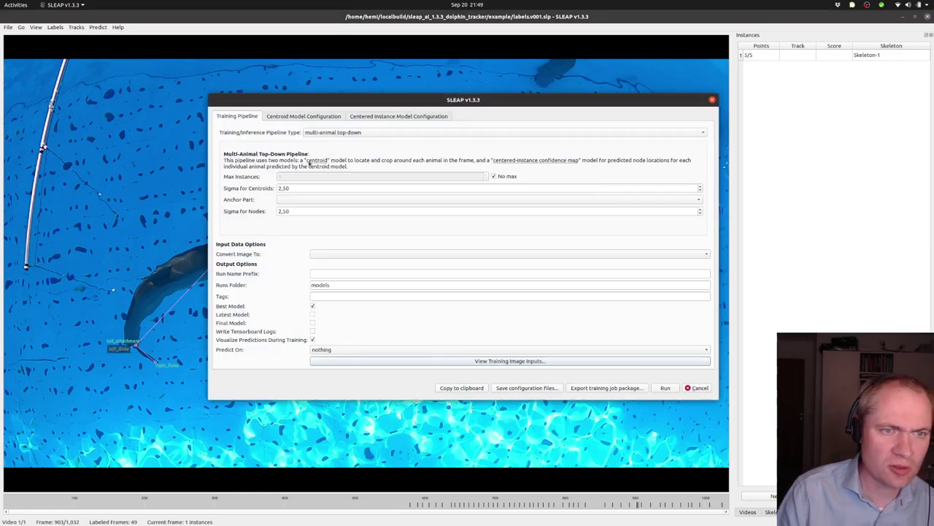
pyautogui.click(408, 135)
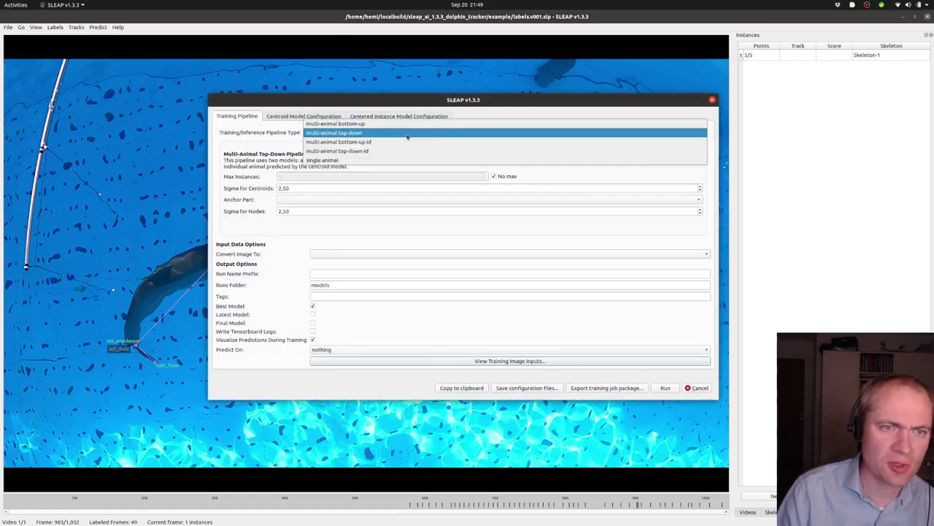
pyautogui.click(351, 161)
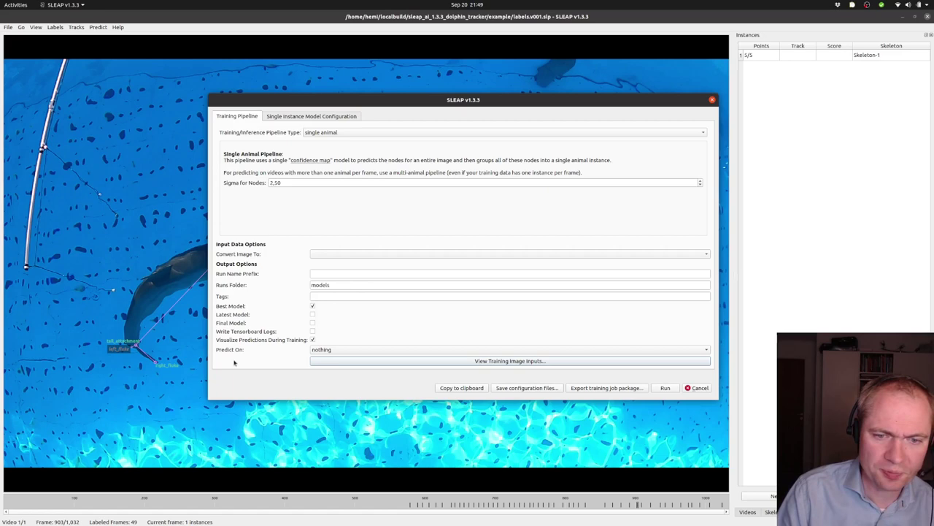
# Step: On the Single Instance Model Configuration tab, change Input Scaling from 0.1 to 0.2
pyautogui.click(300, 118)
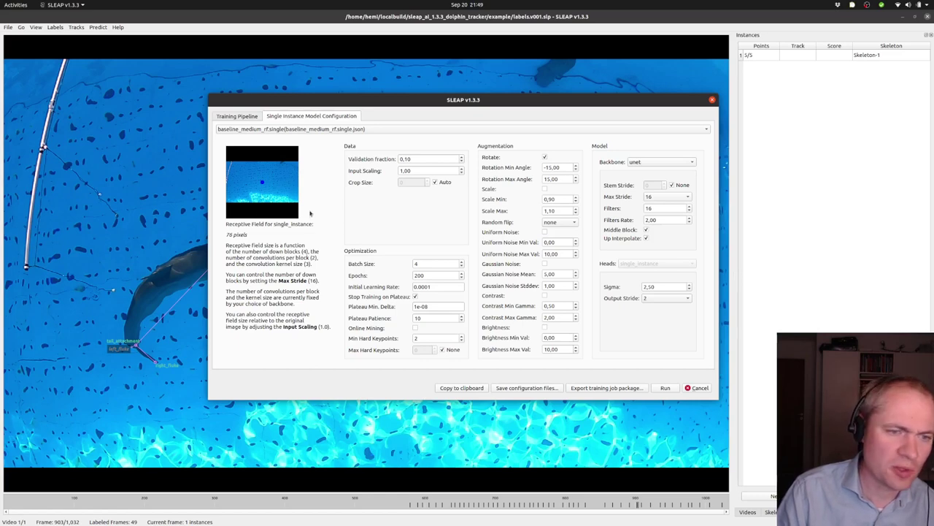
pyautogui.moveTo(423, 168); pyautogui.dragTo(400, 170)
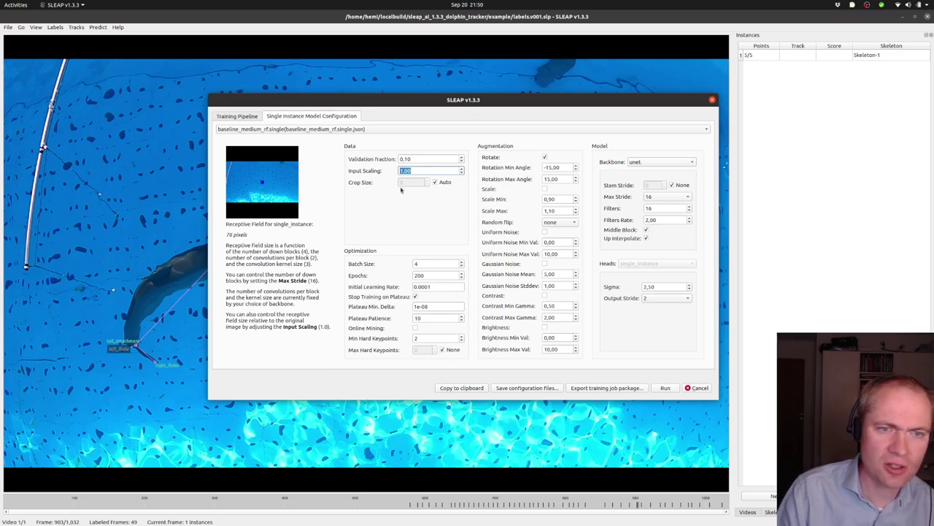
pyautogui.press('Up')
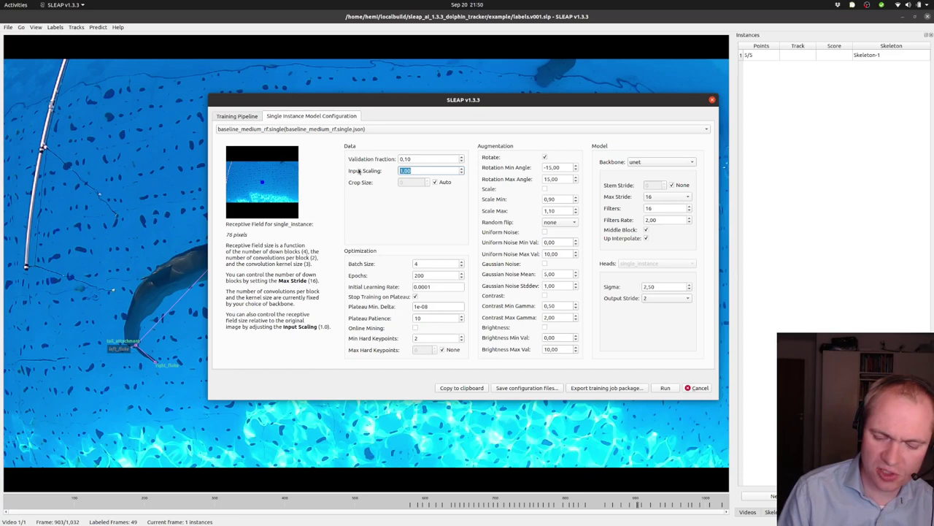
pyautogui.write('0,1')
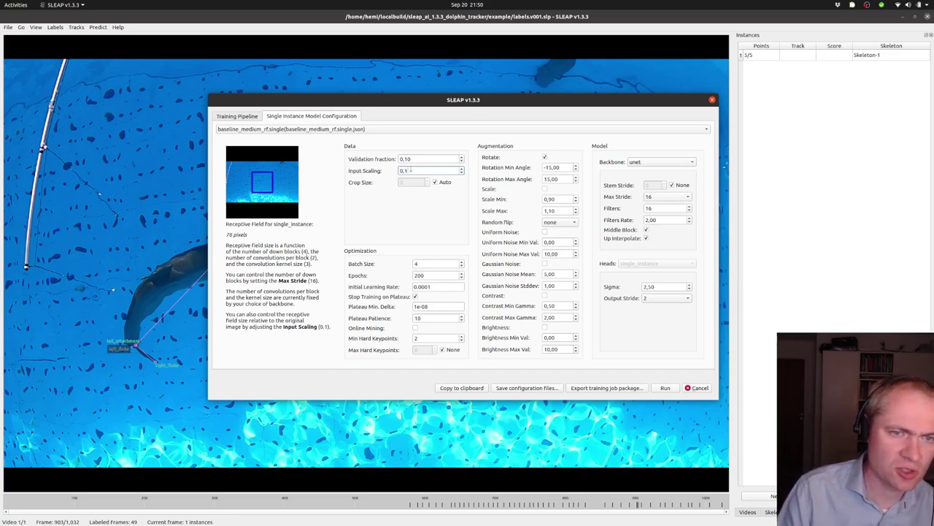
pyautogui.press('Tab')
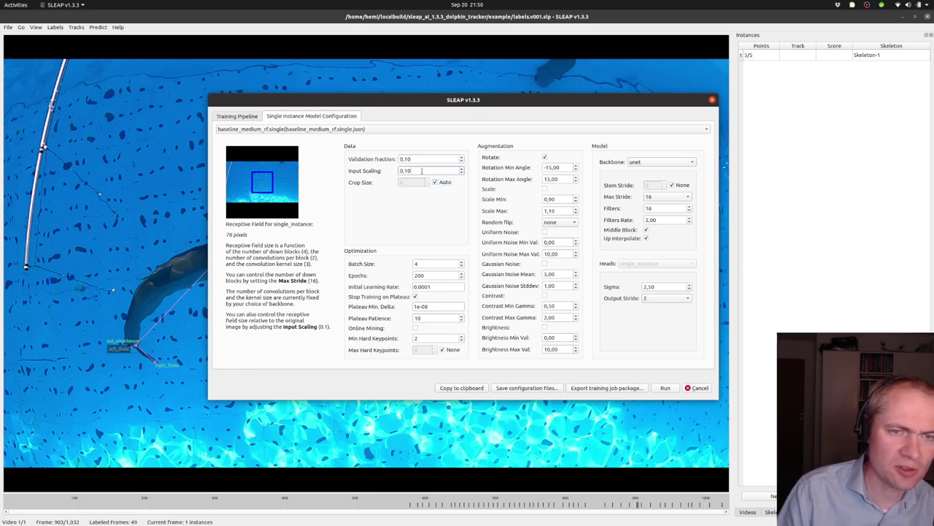
pyautogui.moveTo(414, 171); pyautogui.dragTo(399, 173)
pyautogui.write(',2')
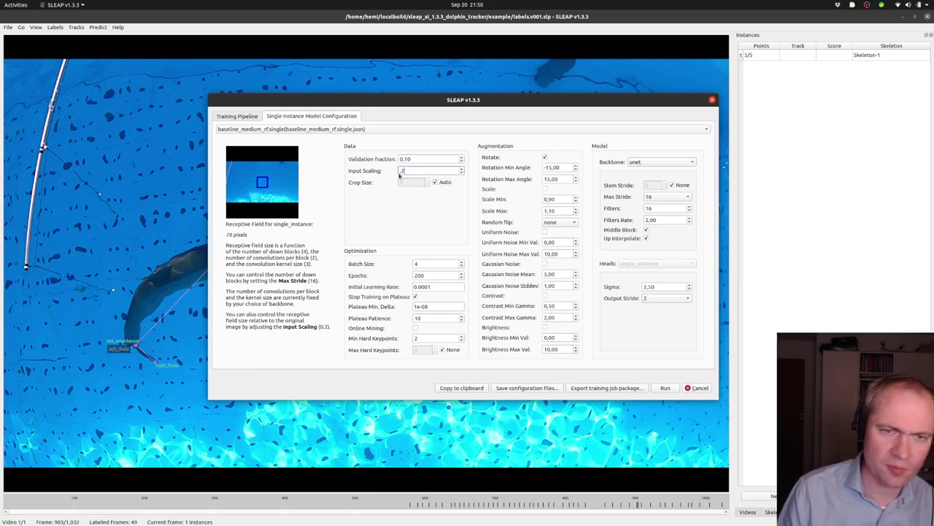
# Step: Choose 32 for Max Stride in the Model section, keeping Filters at 16
pyautogui.click(689, 208)
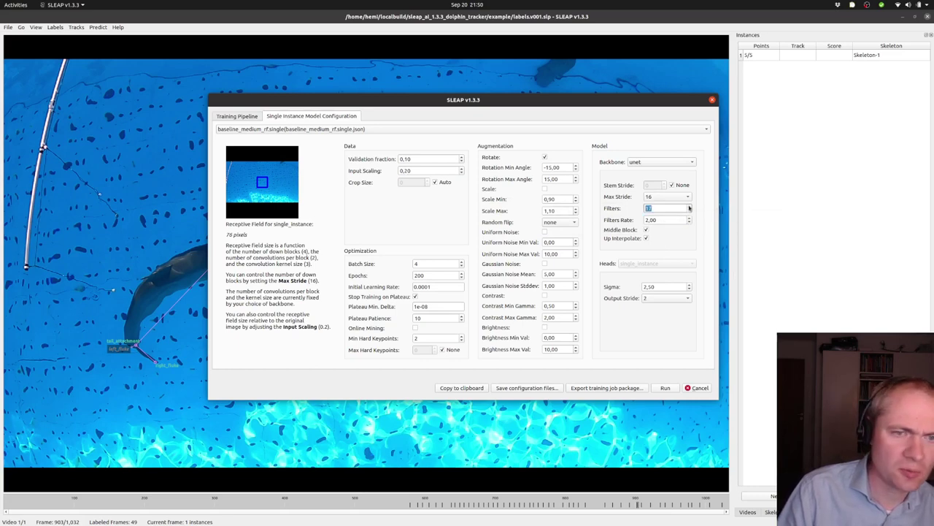
pyautogui.click(689, 212)
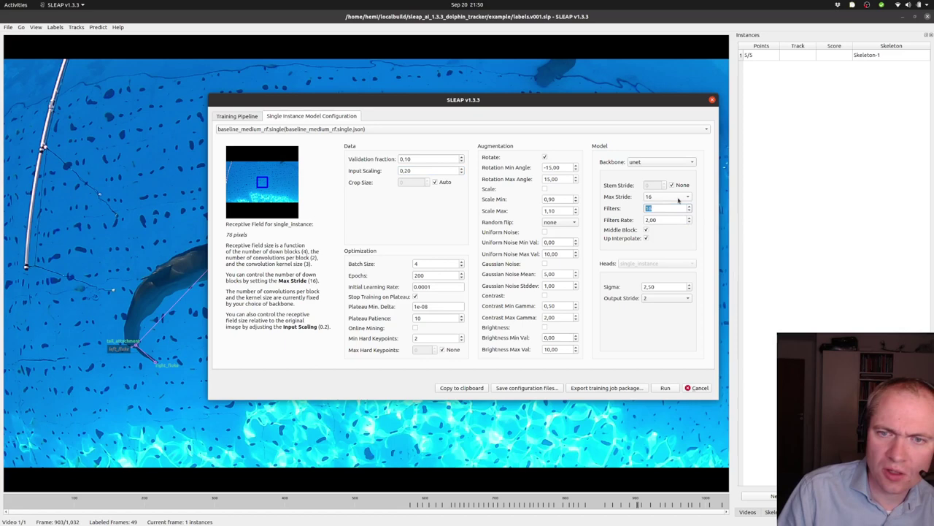
pyautogui.click(678, 198)
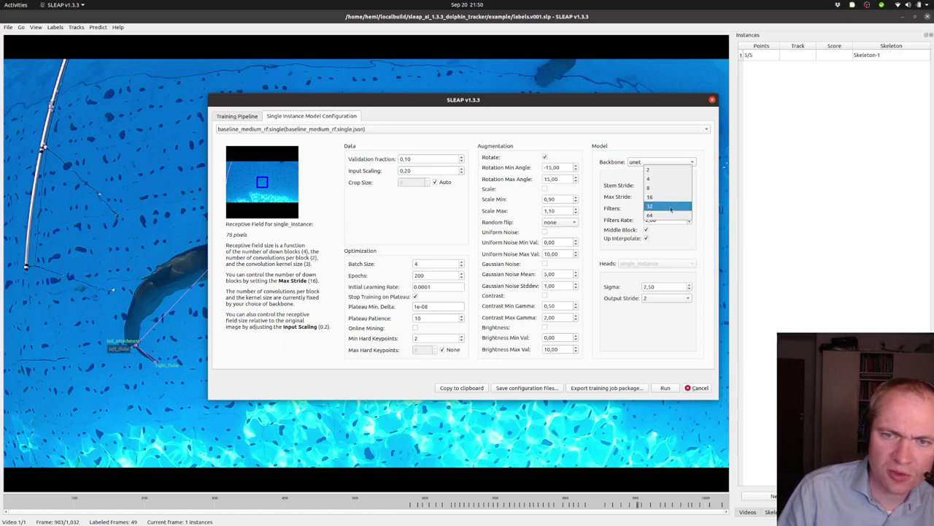
pyautogui.click(671, 207)
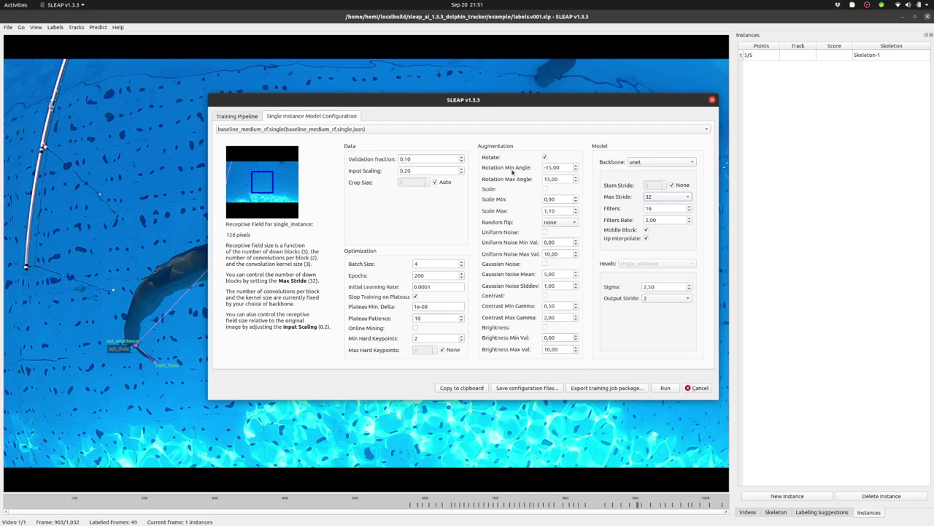
# Step: Set rotation augmentation from -180 to 180 degrees and enable Scale augmentation
pyautogui.moveTo(562, 167); pyautogui.dragTo(543, 167)
pyautogui.write('-180')
pyautogui.press('Tab')
pyautogui.write('180')
pyautogui.press('Tab')
pyautogui.click(544, 189)
# Step: Export the training job package zip, then bring the Files window showing the example folder forward
pyautogui.click(601, 389)
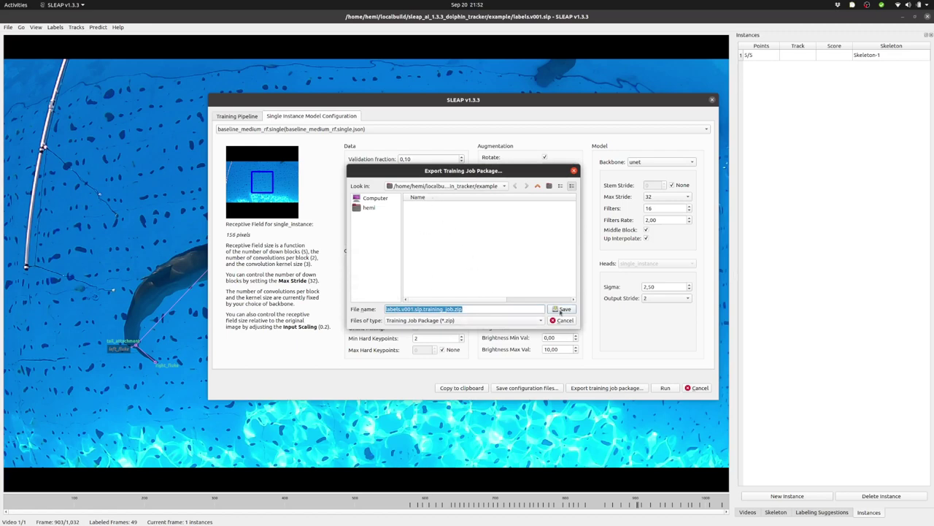
pyautogui.click(563, 310)
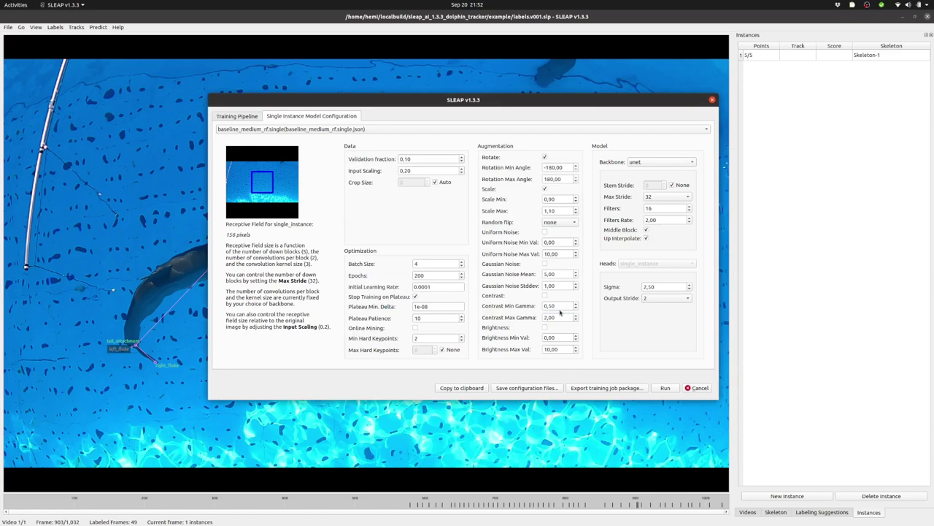
pyautogui.hotkey('alt', 'Tab')
pyautogui.press('Tab')
pyautogui.press('Tab')
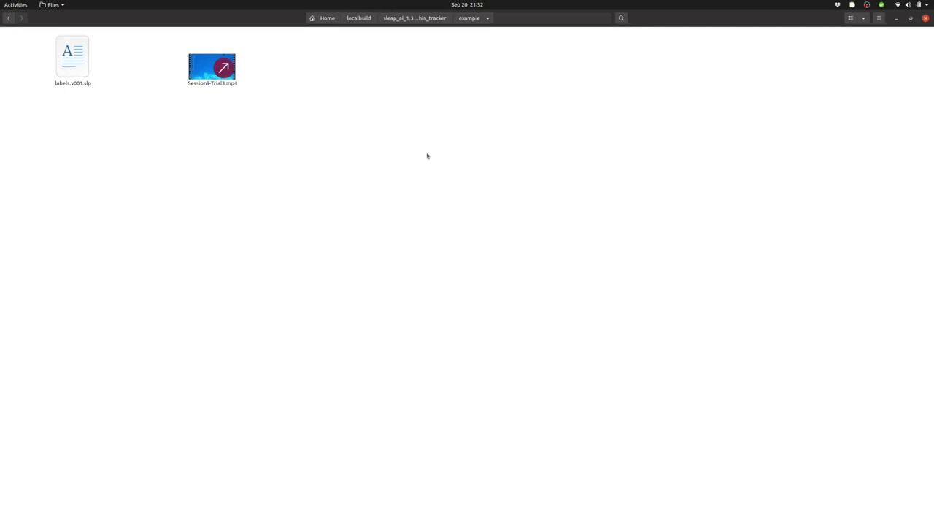
# Step: Snap Files to the right half of the screen and raise SLEAP's training configuration again
pyautogui.press('super+Right')
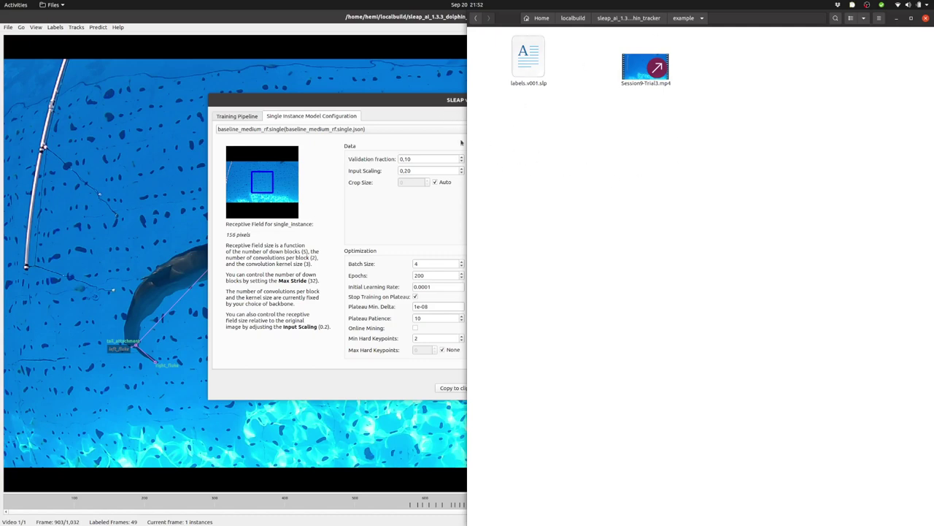
pyautogui.click(432, 104)
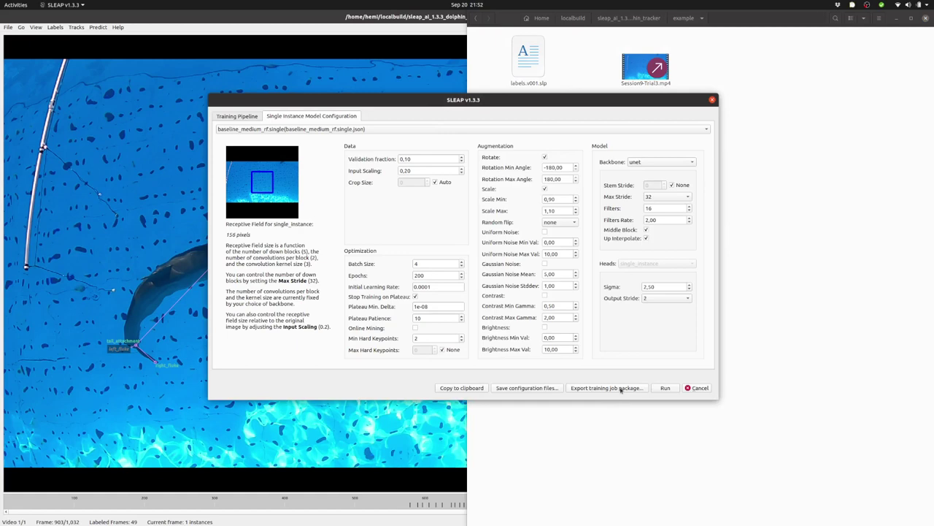
pyautogui.hotkey('alt', 'Tab')
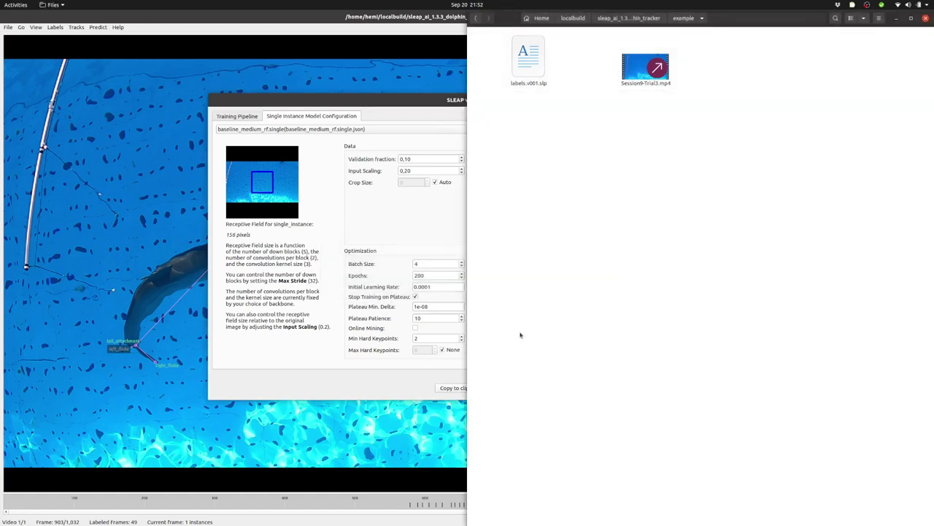
pyautogui.click(429, 238)
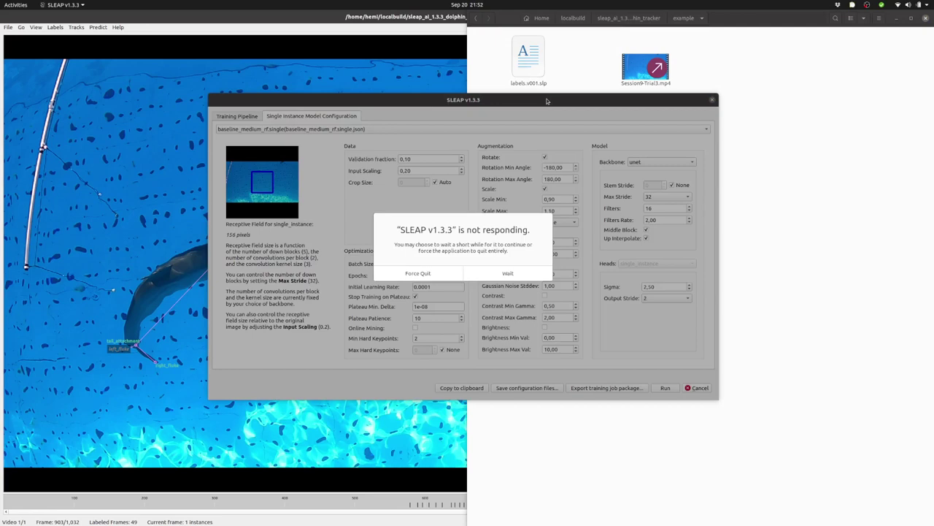
# Step: Wait out SLEAP's not-responding prompt and save labels.v001.slp.training_job.zip under its default name
pyautogui.click(504, 273)
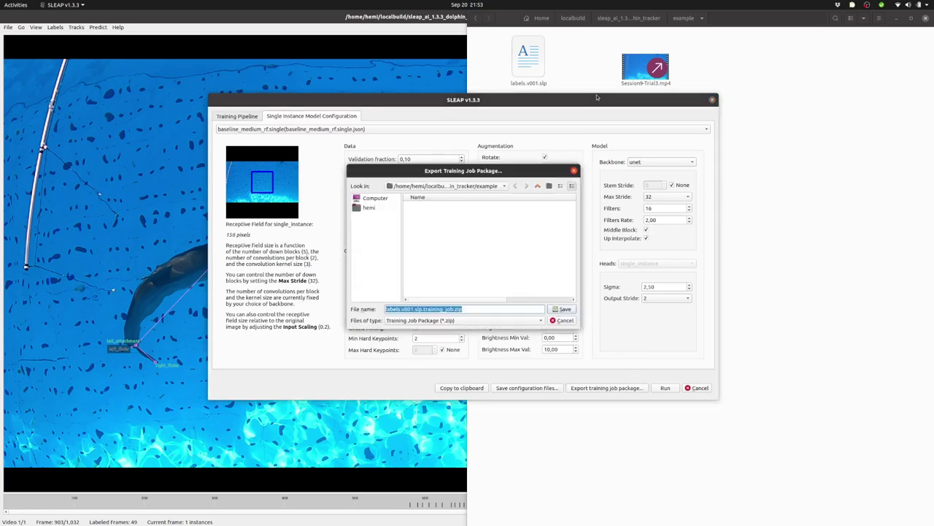
pyautogui.click(564, 309)
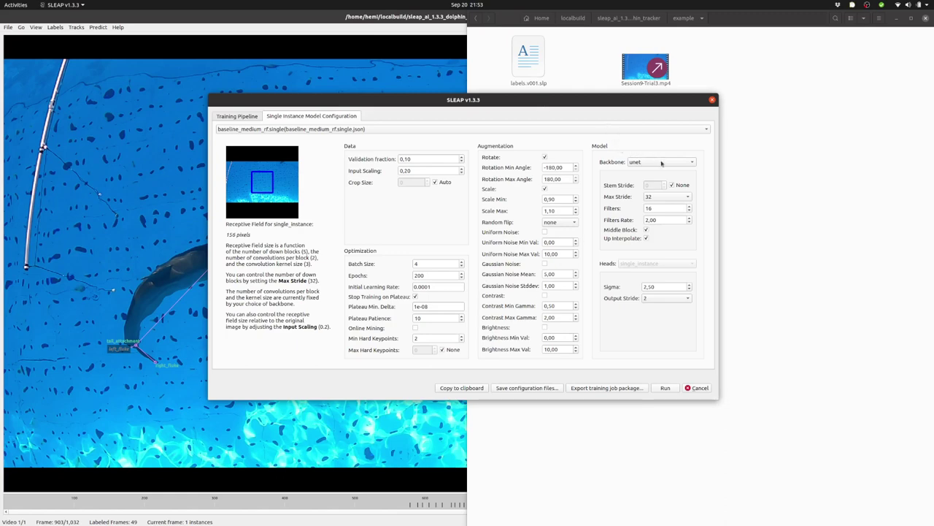
pyautogui.click(845, 208)
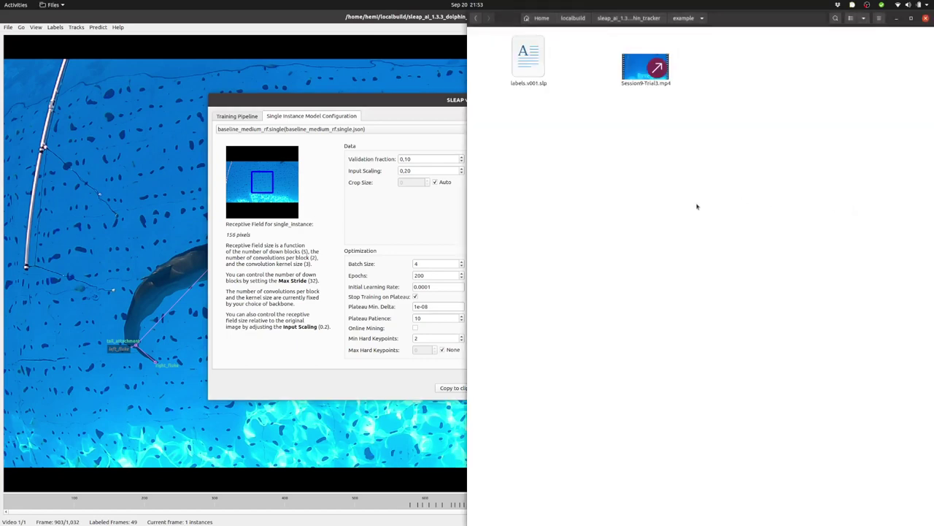
pyautogui.click(428, 101)
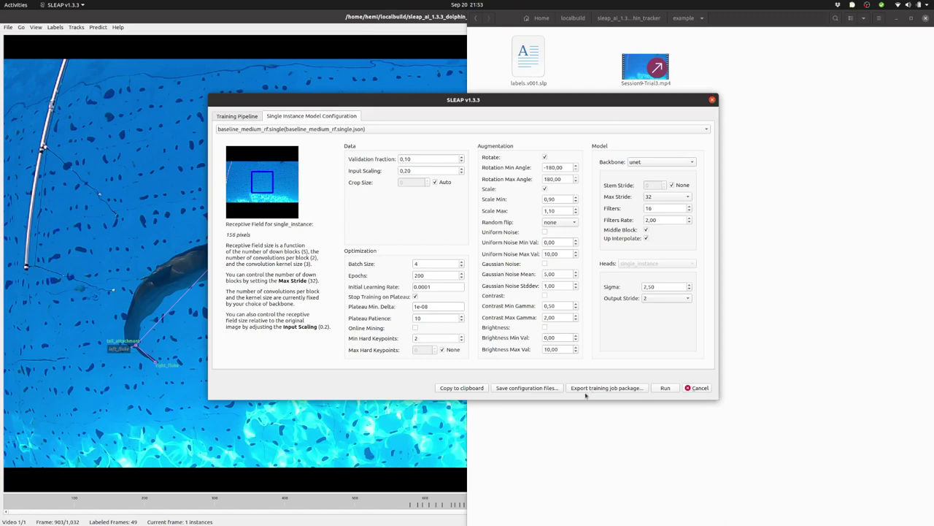
# Step: Go up a folder, switch to list view, and open example to confirm labels.v001.slp.training_job.zip (179.1 MB)
pyautogui.click(647, 17)
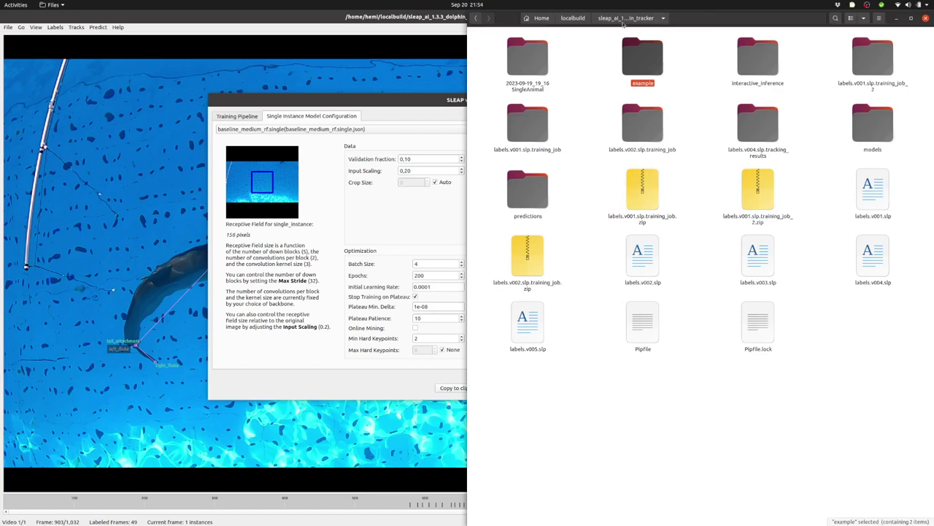
pyautogui.hotkey('ctrl', '2')
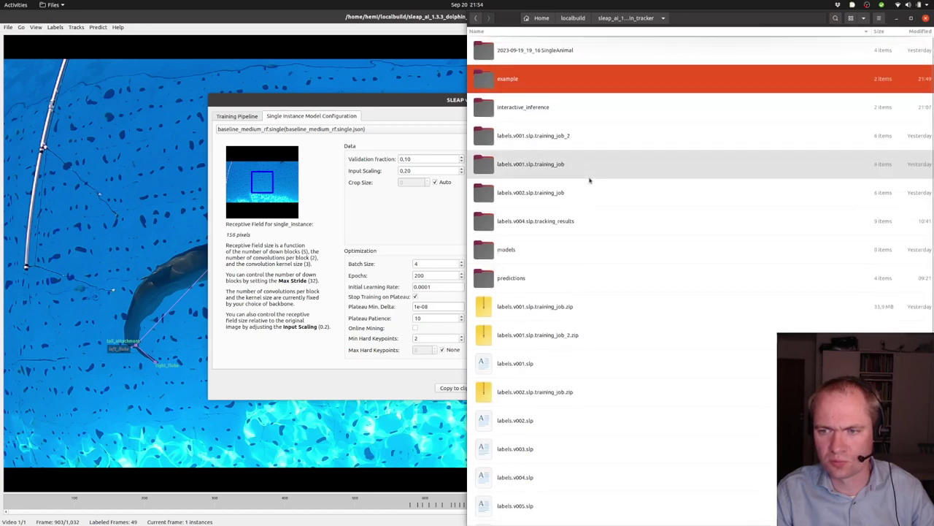
pyautogui.doubleClick(506, 81)
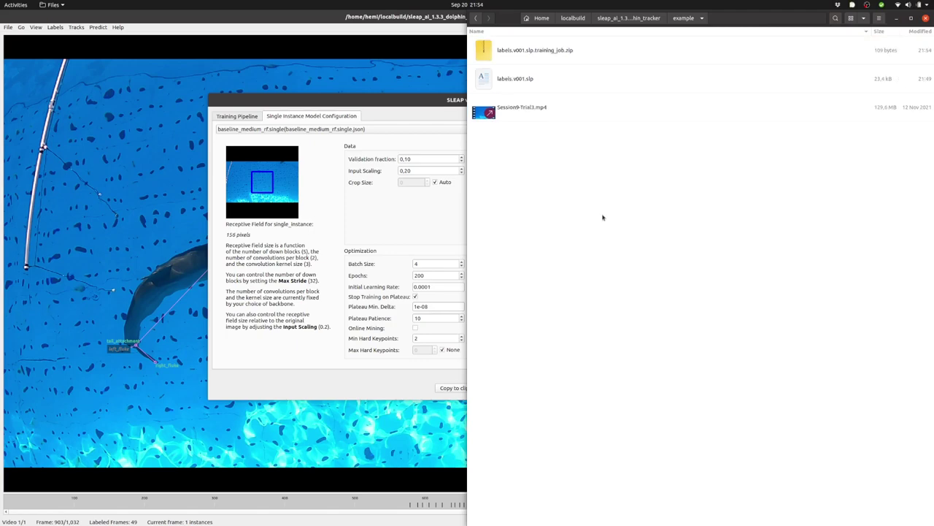
pyautogui.click(574, 52)
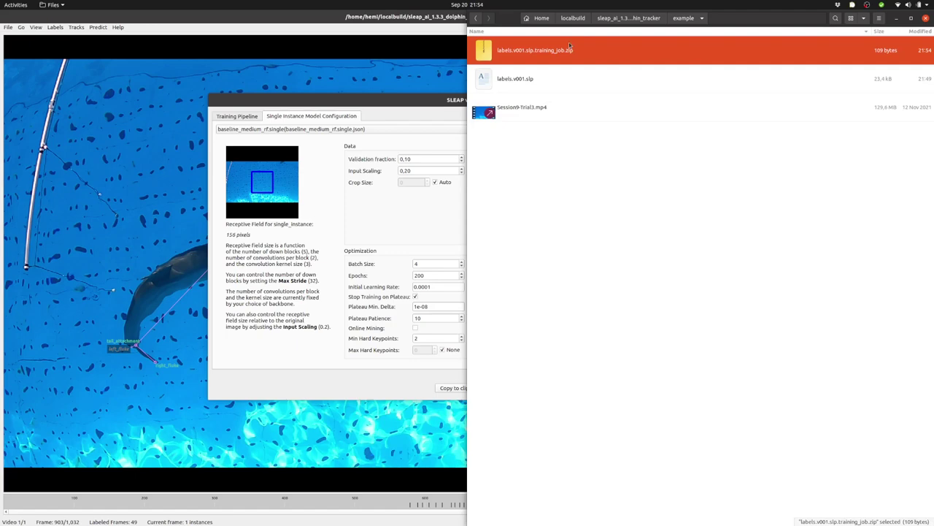
pyautogui.click(609, 198)
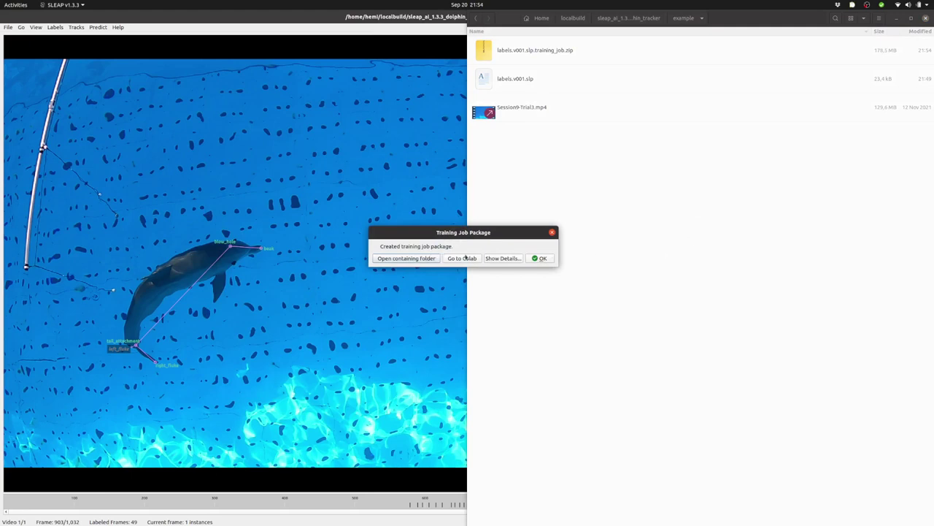
# Step: Dismiss the package-created confirmation and attempt Extract Here on the zip, cancelling the failed extraction
pyautogui.click(509, 260)
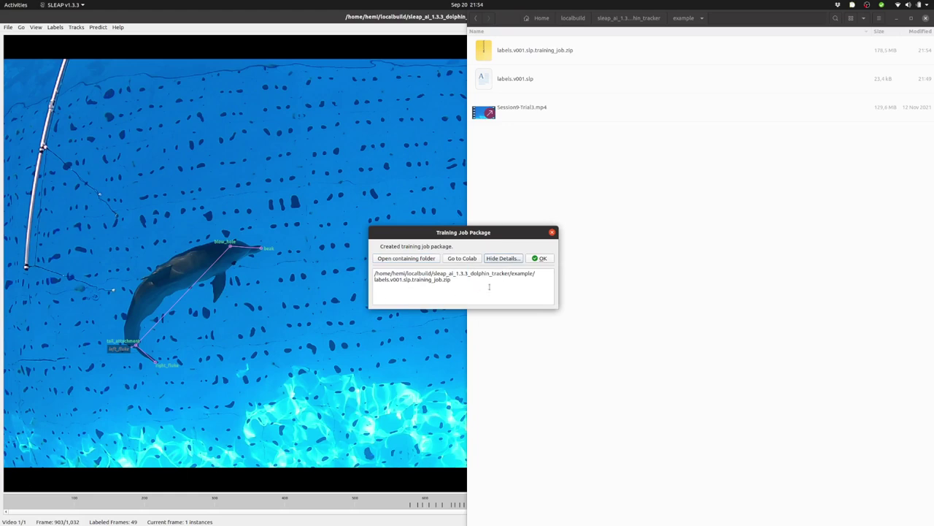
pyautogui.click(544, 259)
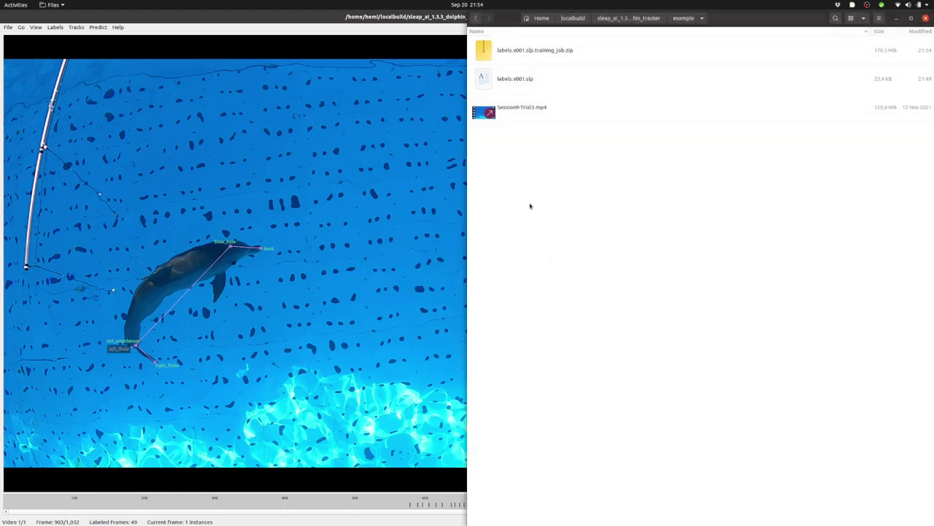
pyautogui.rightClick(526, 55)
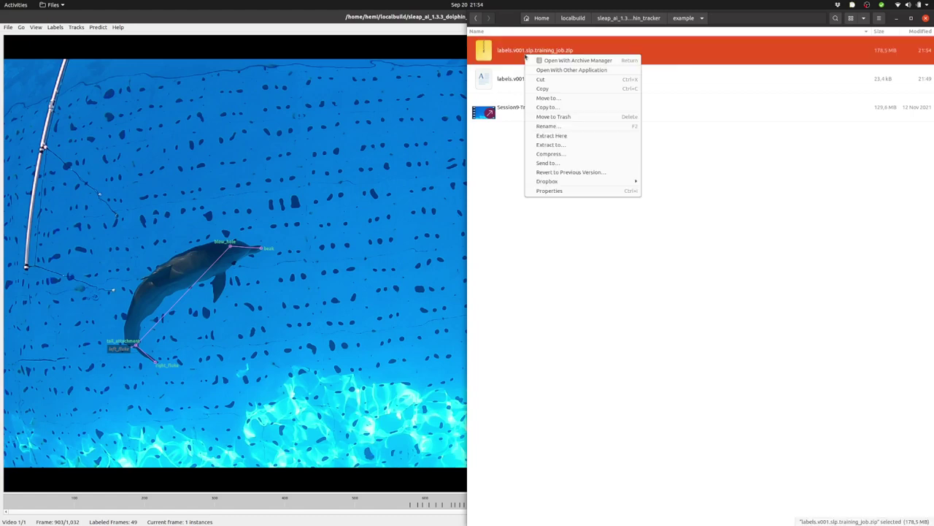
pyautogui.click(564, 137)
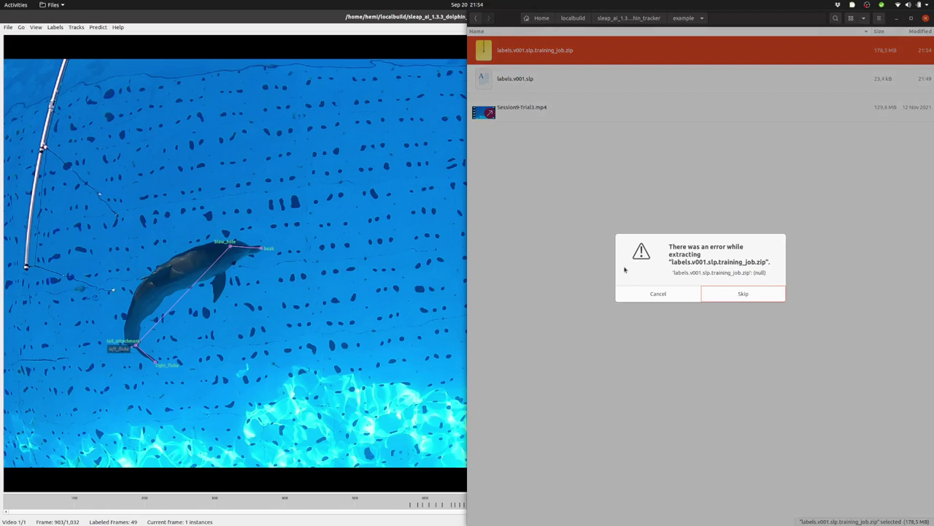
pyautogui.click(642, 298)
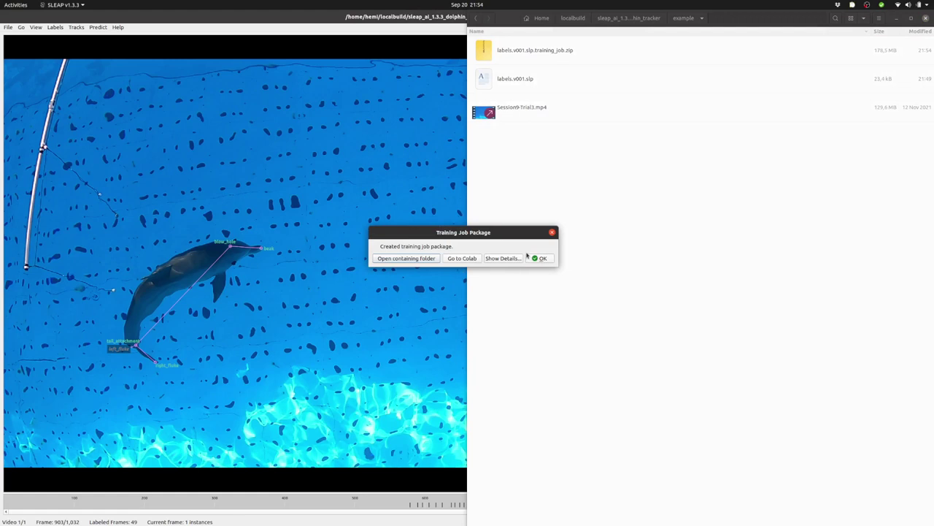
# Step: Extract labels.v001.slp.training_job.zip into the example folder with Extract Here
pyautogui.click(535, 258)
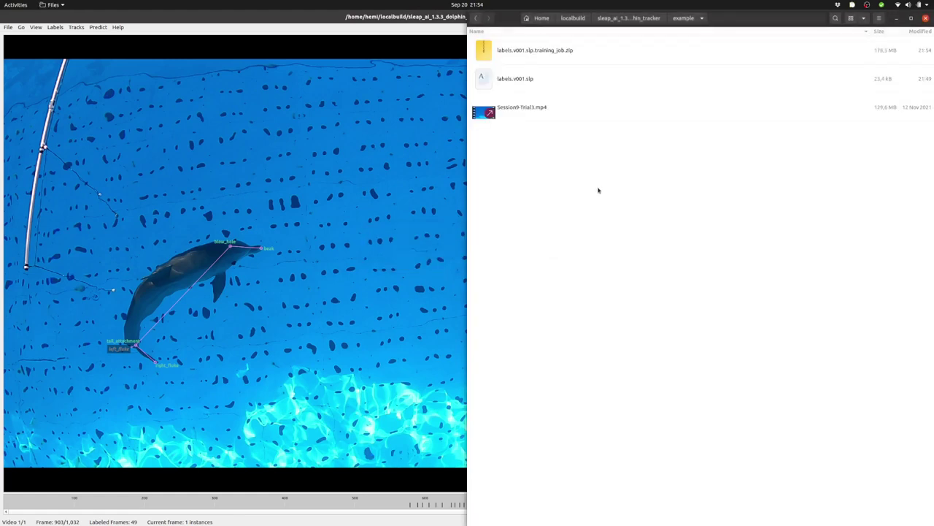
pyautogui.rightClick(553, 48)
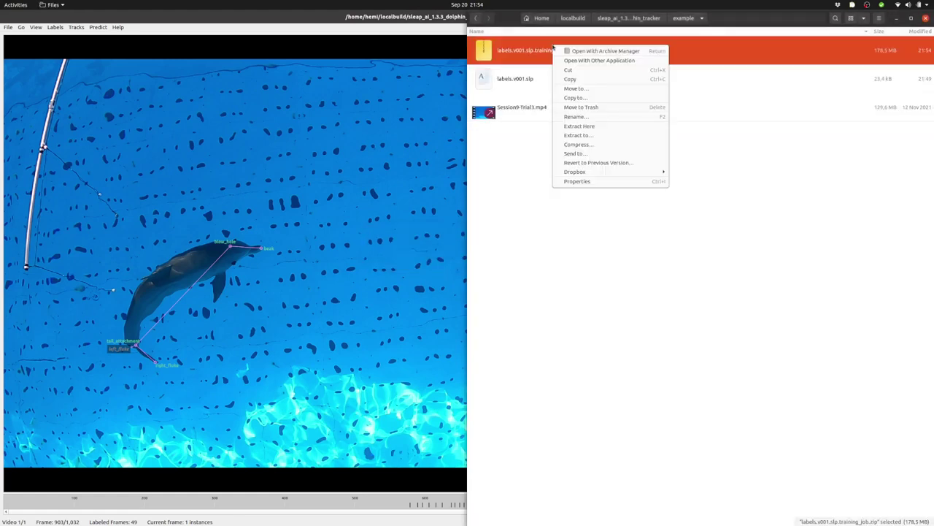
pyautogui.click(590, 126)
pyautogui.click(552, 57)
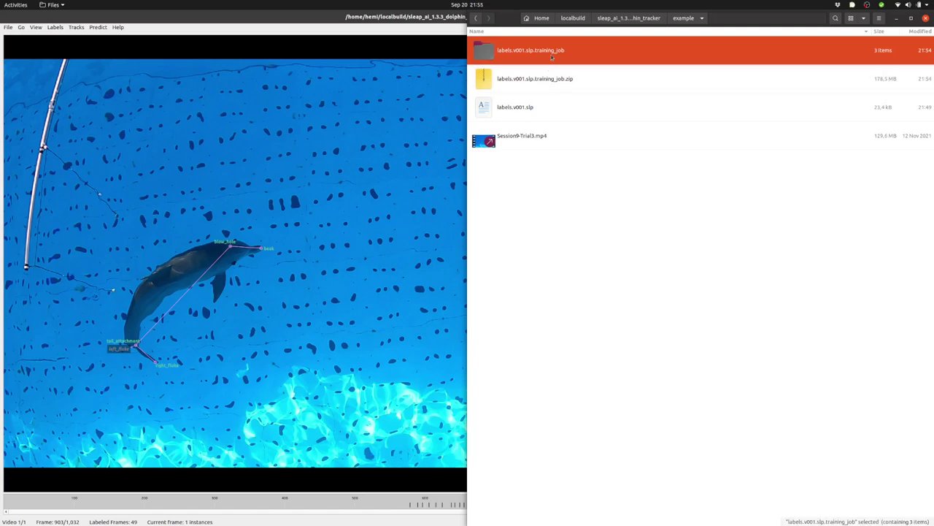
# Step: Open the extracted training job folder's single_instance.json in GVim, snapped to the screen's left half
pyautogui.doubleClick(535, 55)
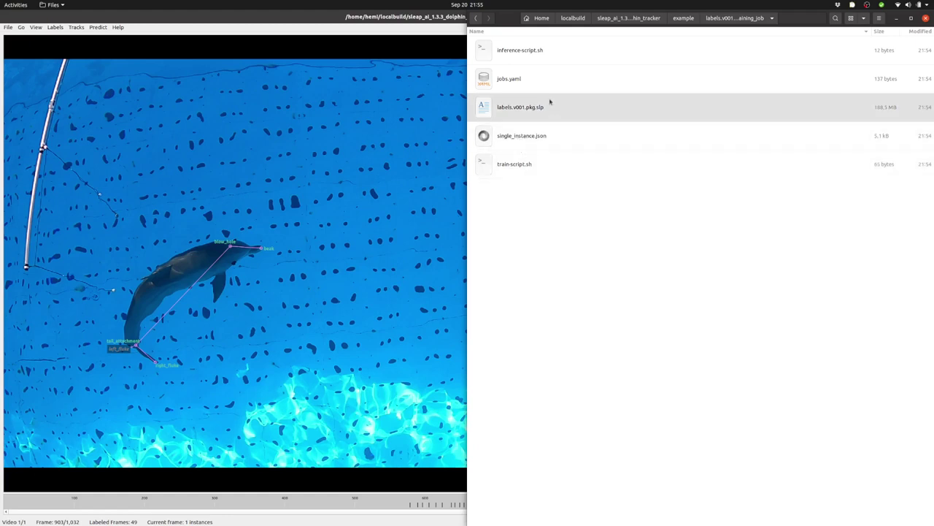
pyautogui.rightClick(523, 136)
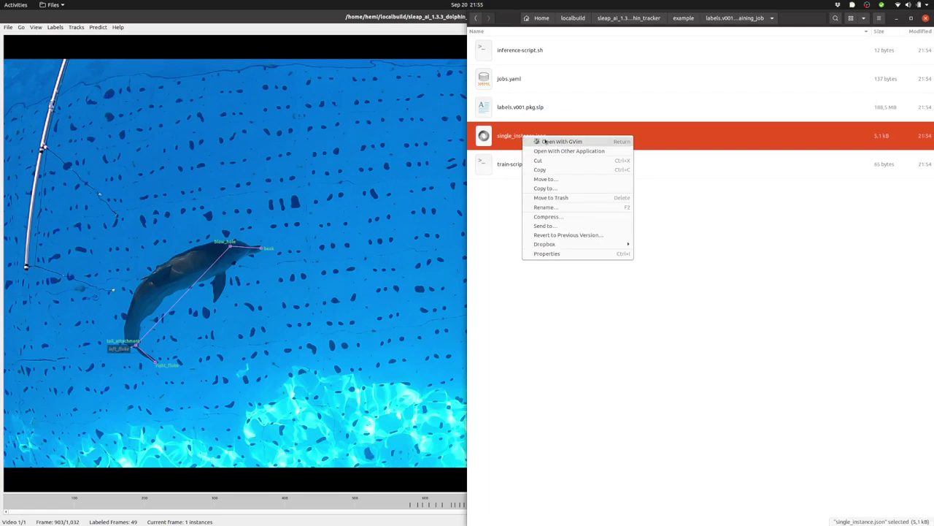
pyautogui.click(557, 141)
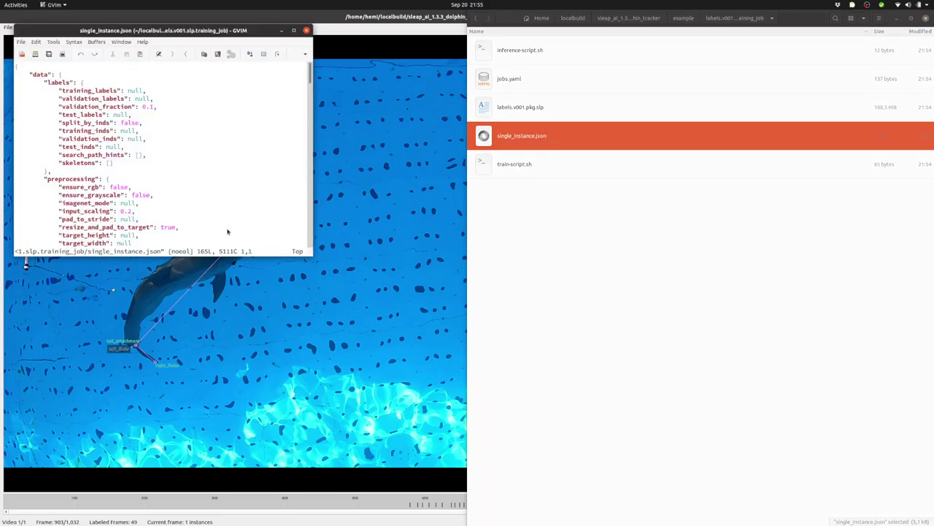
pyautogui.moveTo(198, 33); pyautogui.dragTo(271, 36)
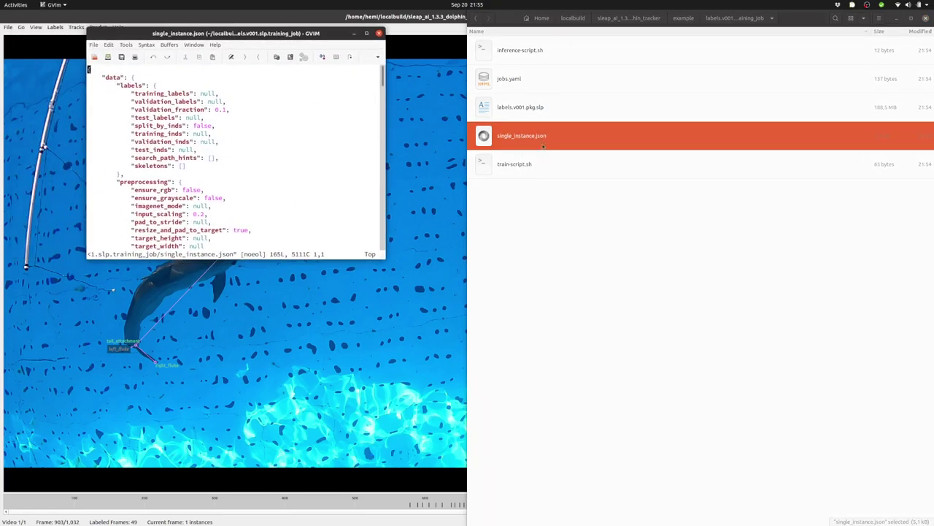
pyautogui.click(307, 183)
pyautogui.press('super+Left')
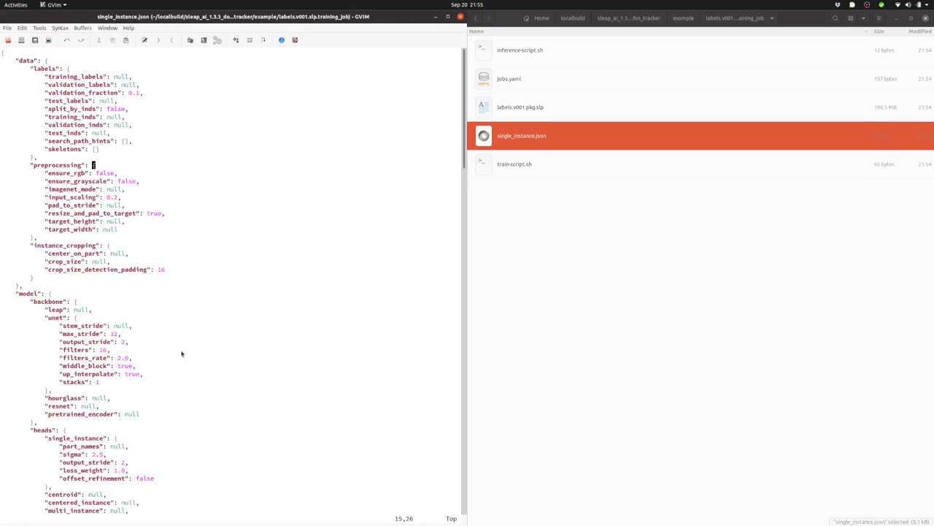
# Step: Change delete_viz_images from true to false and save the config with :w
pyautogui.scroll(-5, 182, 354)
pyautogui.scroll(-19, 182, 354)
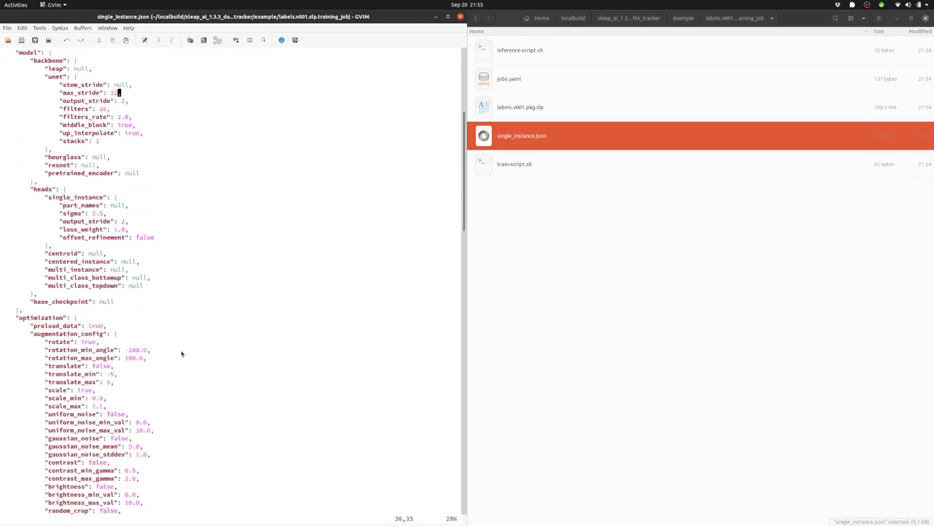
pyautogui.scroll(-8, 182, 354)
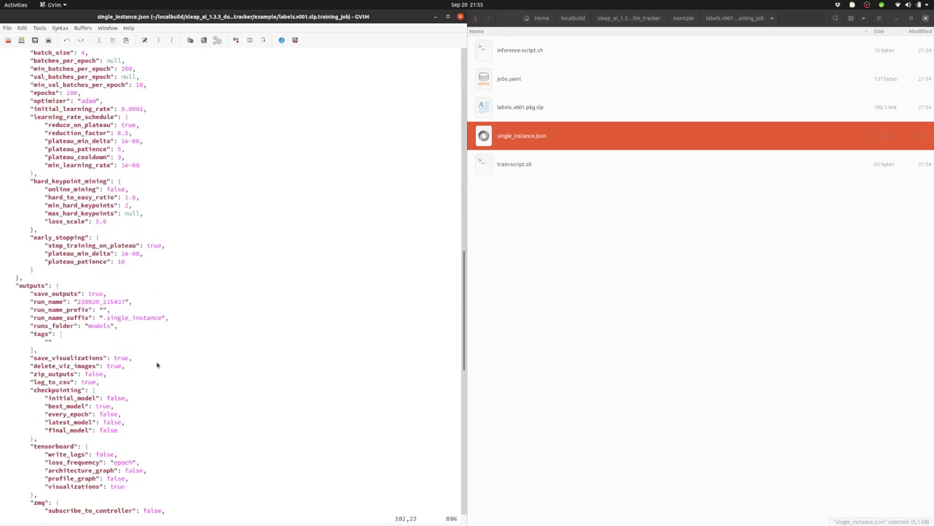
pyautogui.scroll(-3, 159, 358)
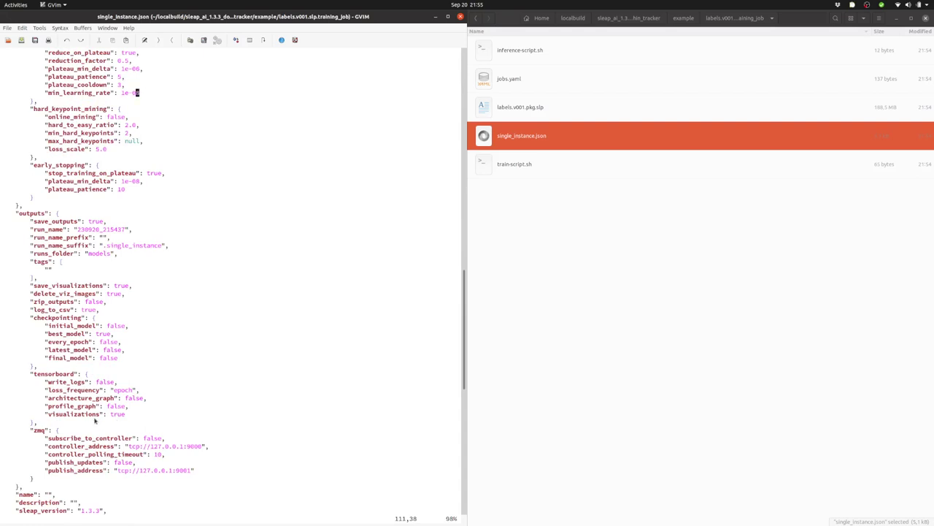
pyautogui.click(111, 294)
pyautogui.press('i')
pyautogui.press('Delete')
pyautogui.press('BackSpace')
pyautogui.press('Delete')
pyautogui.press('Delete')
pyautogui.press('Delete')
pyautogui.write('false')
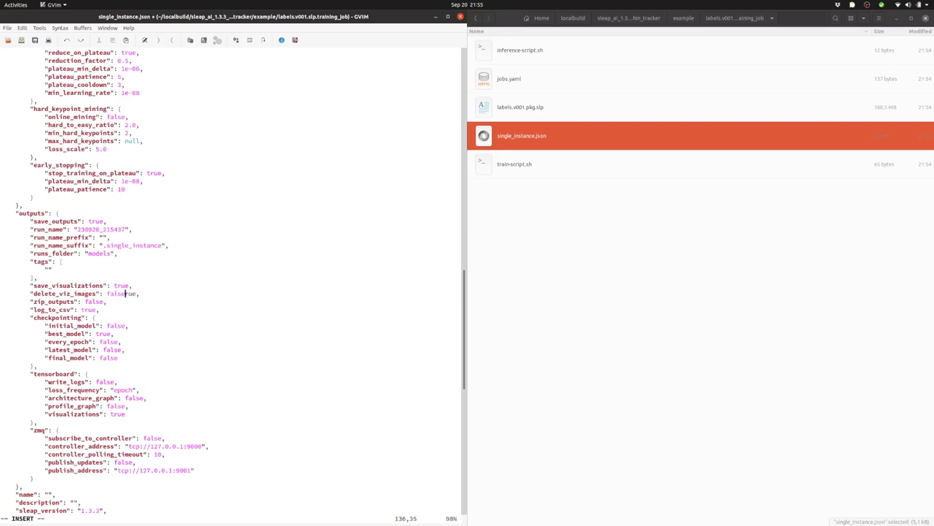
pyautogui.press('Escape')
pyautogui.write(':w')
pyautogui.press('Return')
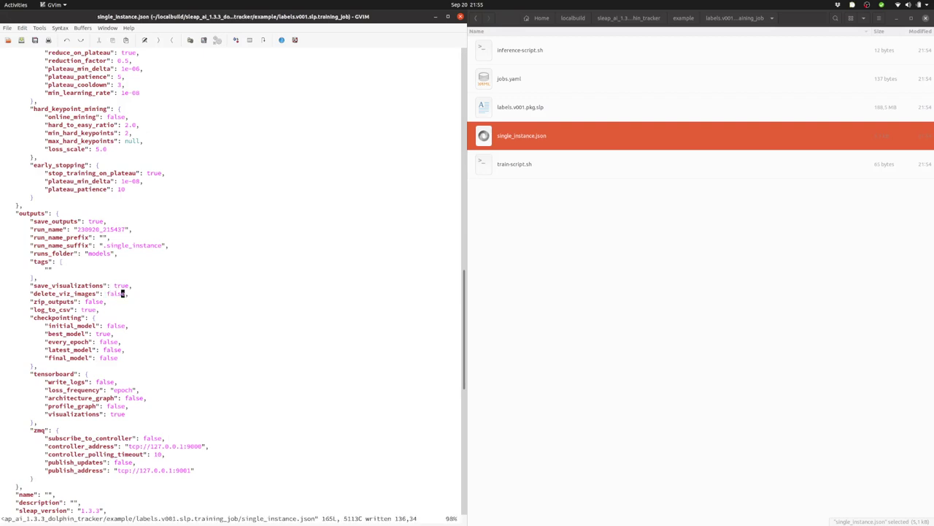
pyautogui.click(221, 268)
# Step: Quit GVim and open a terminal in the labels.v001.slp.training_job folder, moved to the centre
pyautogui.write(':q')
pyautogui.press('Return')
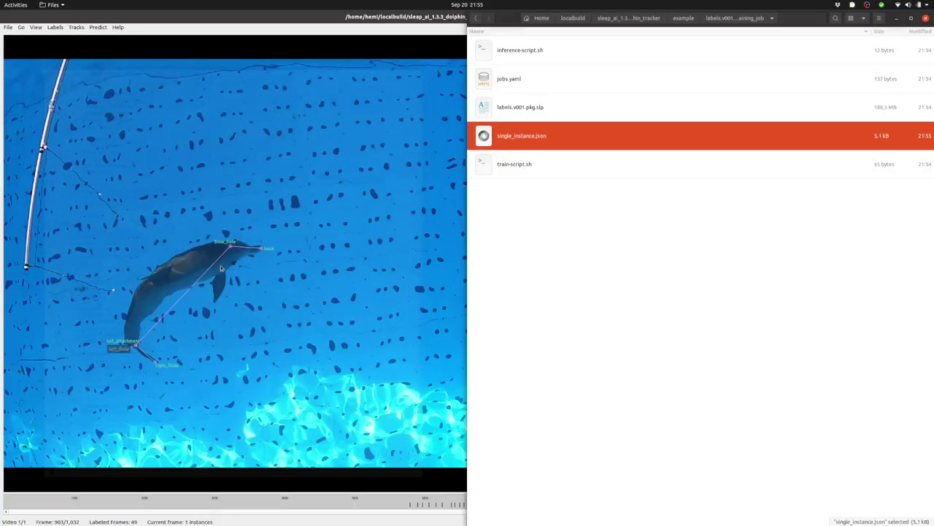
pyautogui.click(588, 237)
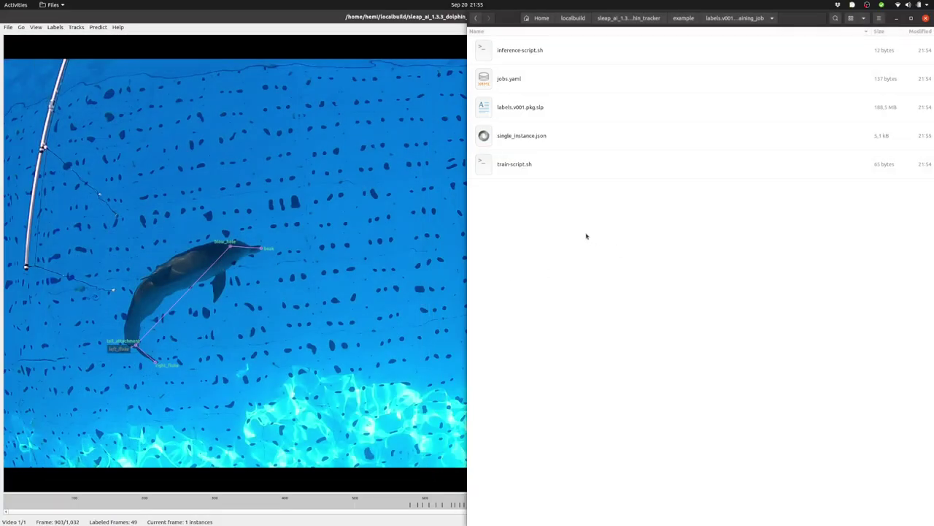
pyautogui.rightClick(510, 209)
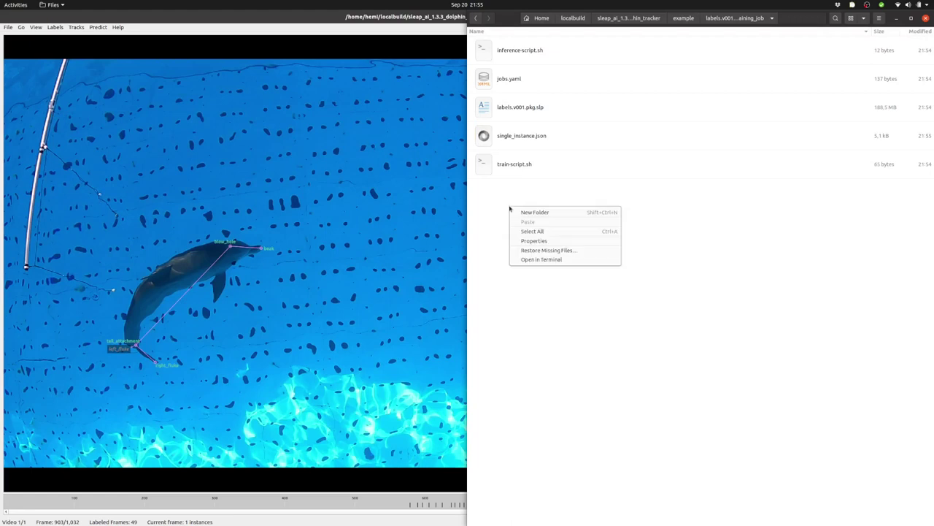
pyautogui.click(546, 260)
pyautogui.moveTo(180, 32); pyautogui.dragTo(513, 301)
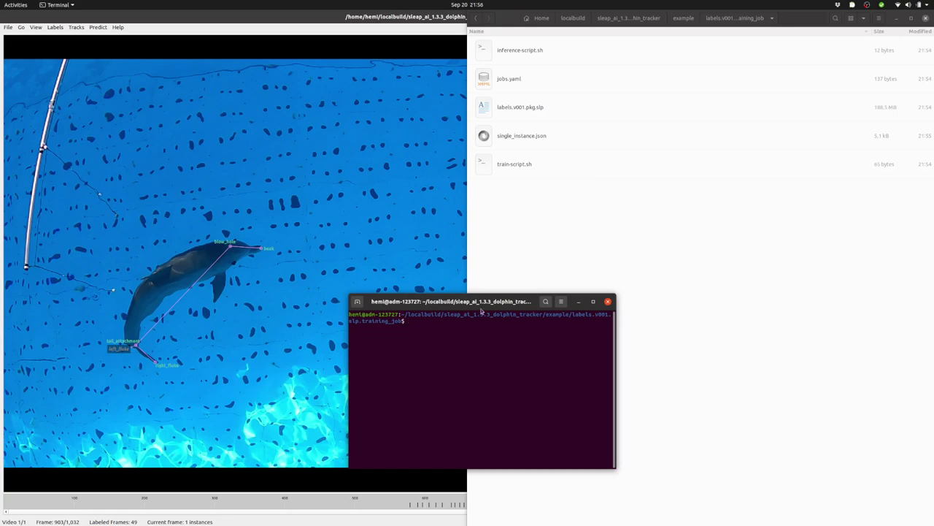
# Step: Enlarge the terminal font and activate the project's environment with pipenv shell
pyautogui.hotkey('ctrl', '+')
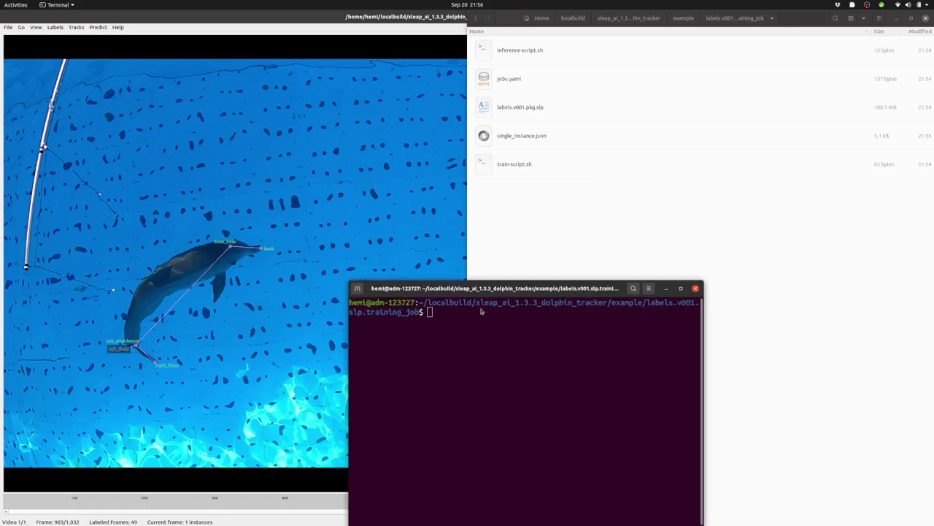
pyautogui.press('super')
pyautogui.press('super')
pyautogui.write('pipenv shell')
pyautogui.press('Return')
# Step: Change into example/labels.v001.slp.training_job/ and list its files
pyautogui.hotkey('ctrl', '+')
pyautogui.hotkey('ctrl', '+')
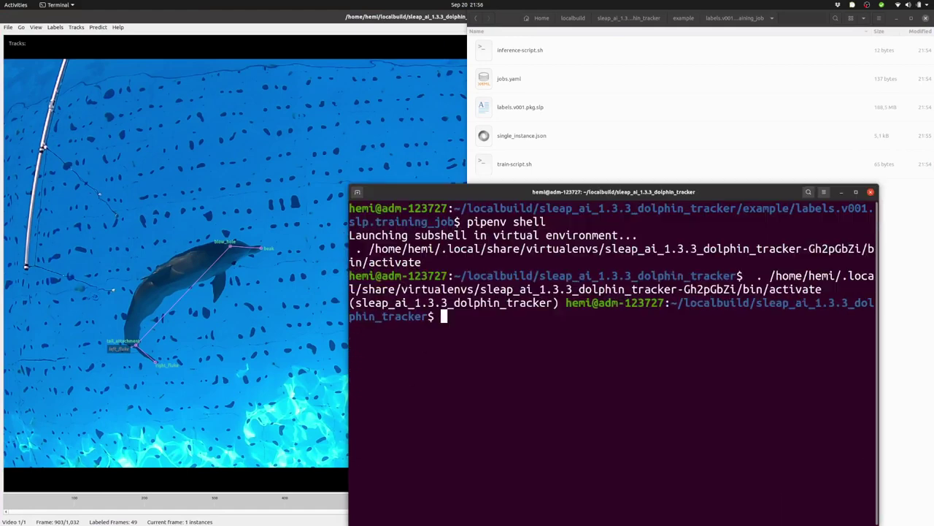
pyautogui.write('cd example/')
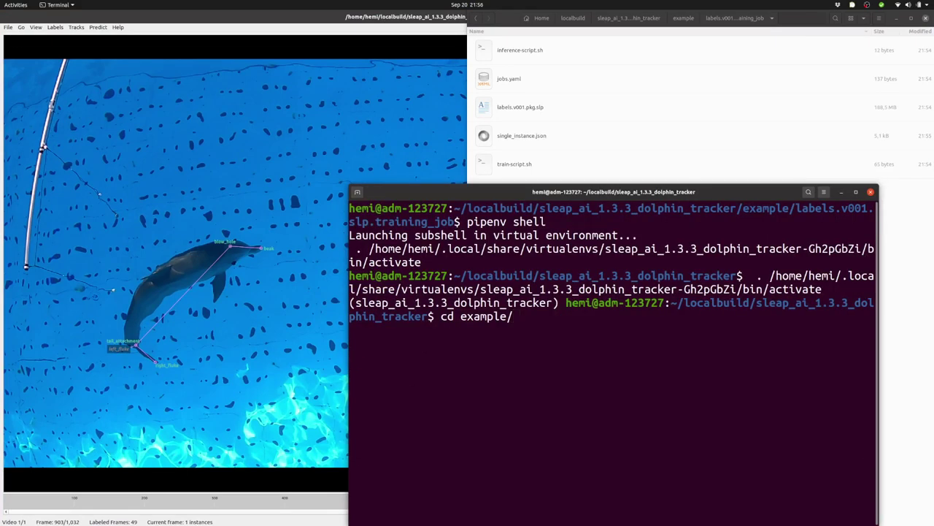
pyautogui.press('Tab')
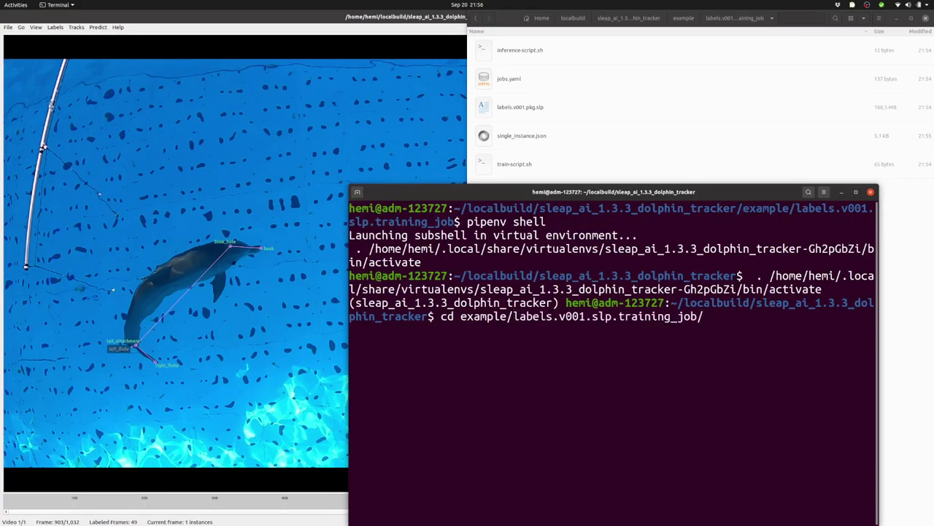
pyautogui.press('Return')
pyautogui.write('ls')
pyautogui.press('Return')
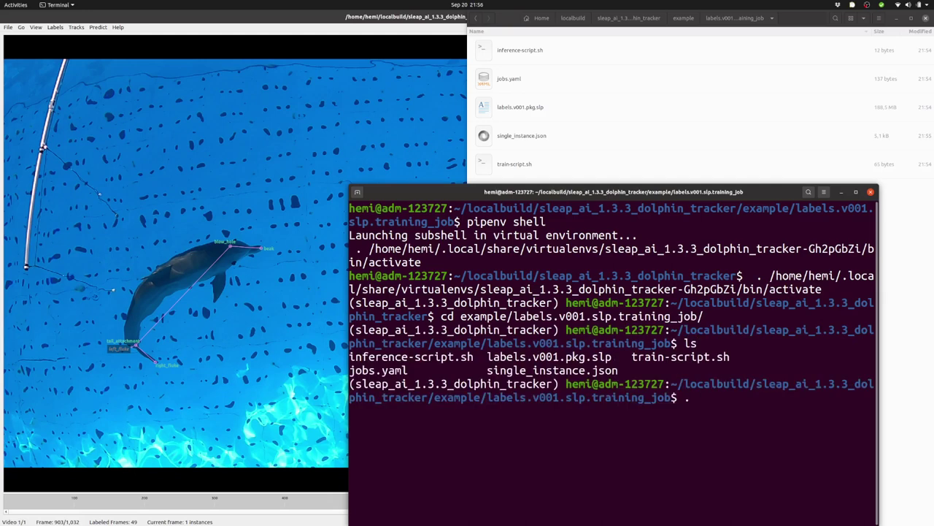
# Step: Launch the training with sh train-script.sh and maximise the terminal
pyautogui.write('sh tr')
pyautogui.press('Tab')
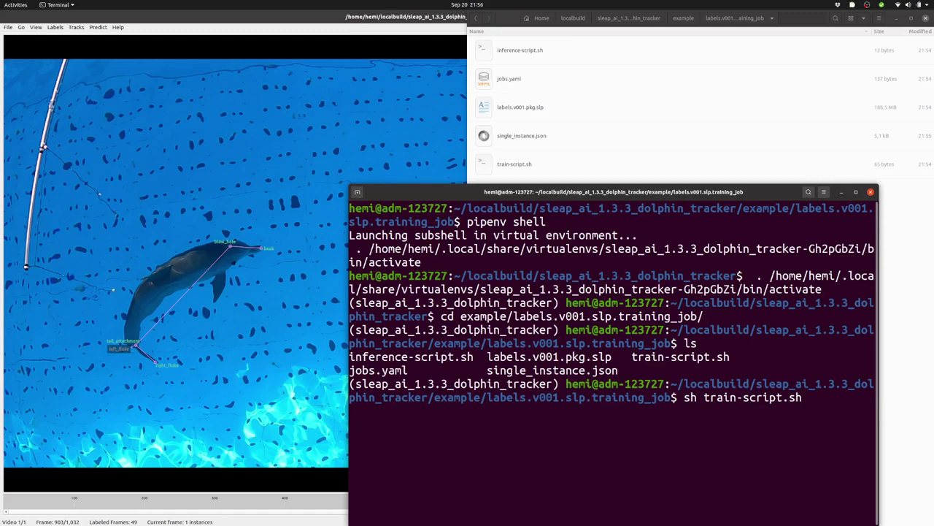
pyautogui.press('Return')
pyautogui.press('super+Up')
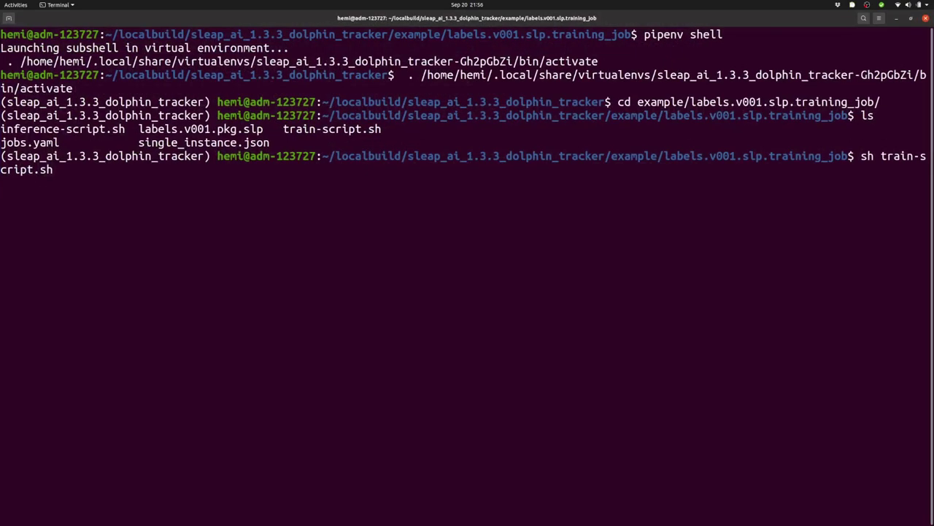